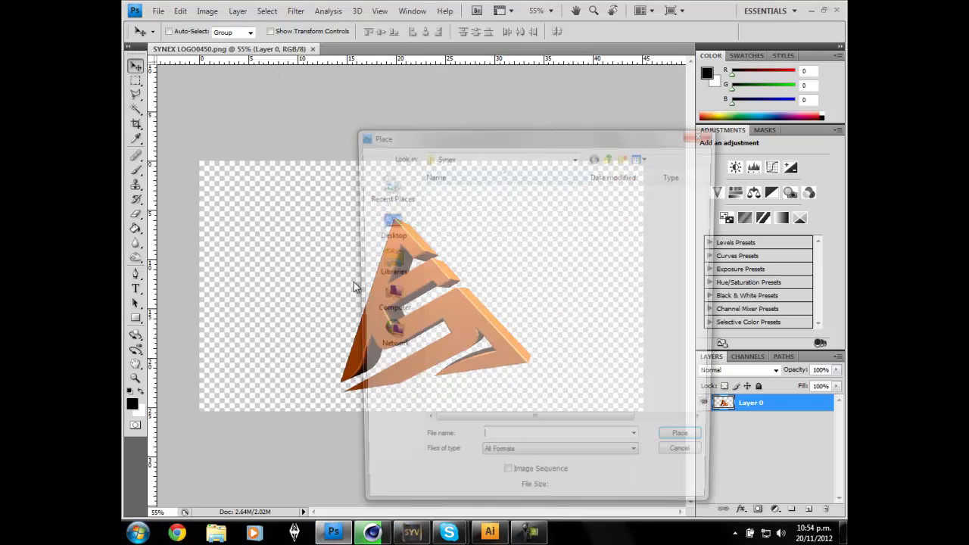
Duplicate the triangle logo layer and blend the copy with Color Dodge.
scroll(726, 371, "down", 2)
scroll(727, 371, "up", 1)
key("ctrl+j")
scroll(738, 371, "up", 3)
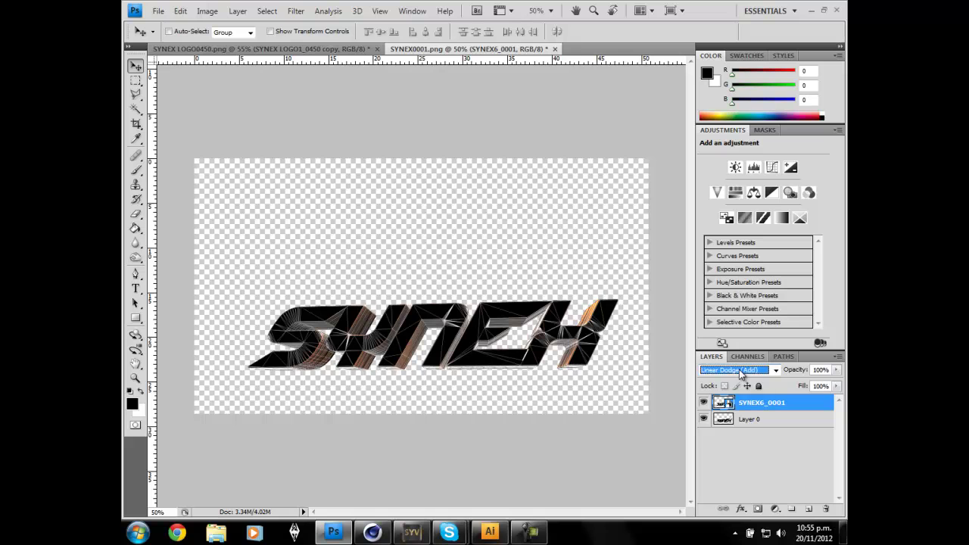
Lower the SYNEX text layer to 57% opacity and switch its blend mode to Soft Light.
scroll(739, 371, "down", 4)
left_click_drag(836, 370, 804, 388)
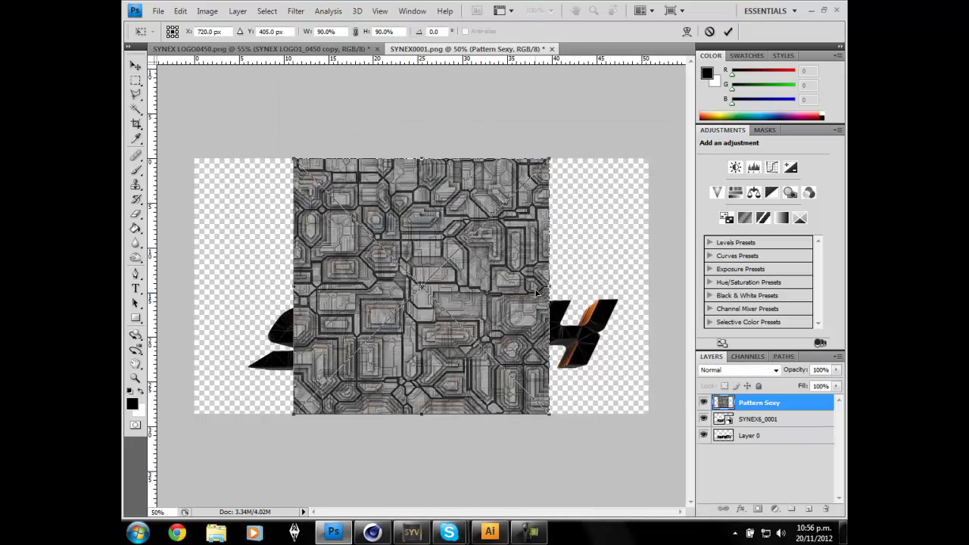
key("Down")
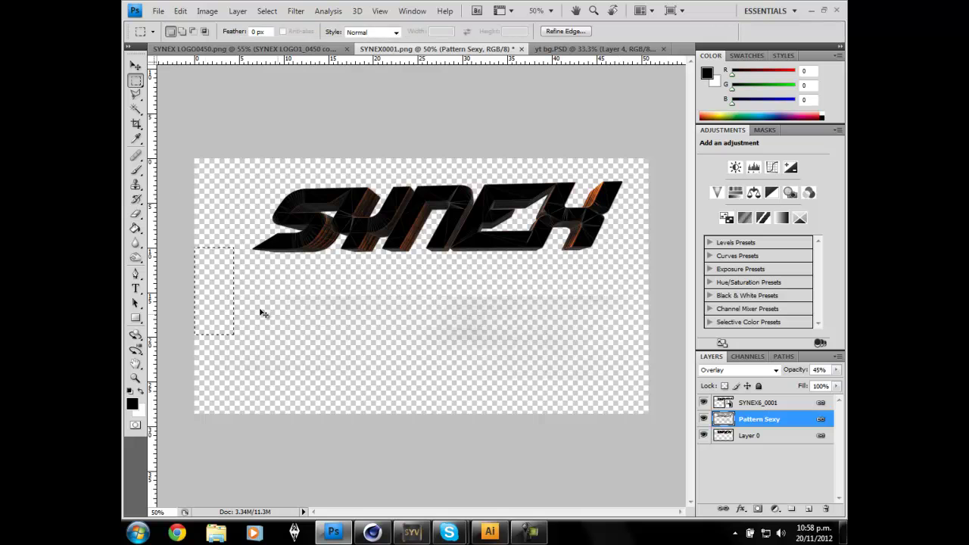
Free-transform the logo smaller into the yt bg banner's top-left corner.
scroll(271, 151, "up", 2)
key("ctrl+t")
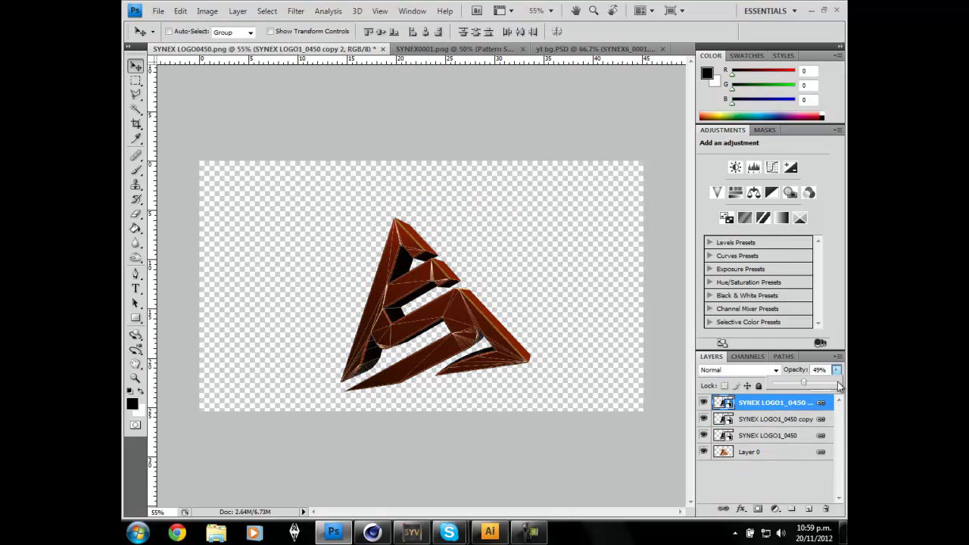
left_click_drag(836, 370, 807, 386)
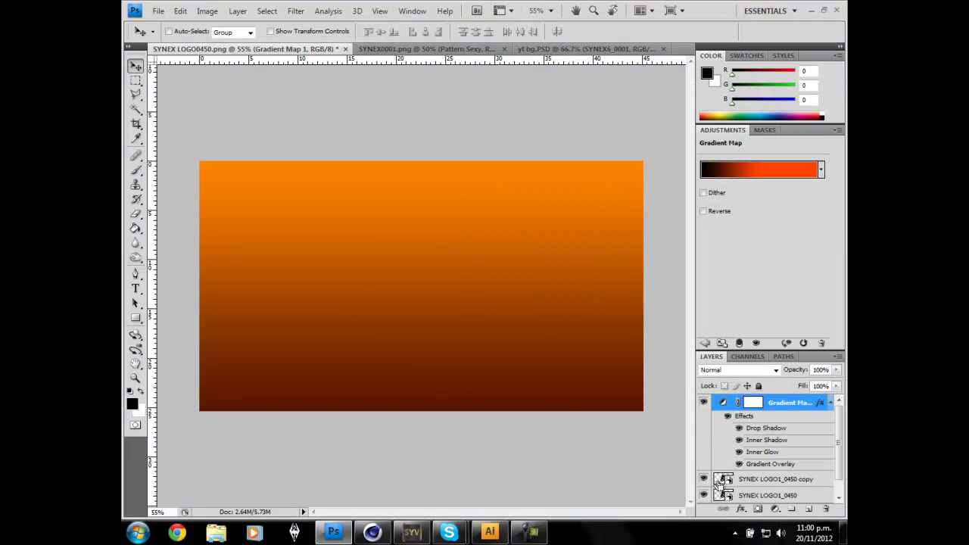
Dismiss the 'not directly editable' error and return to yt bg.PSD.
key("Delete")
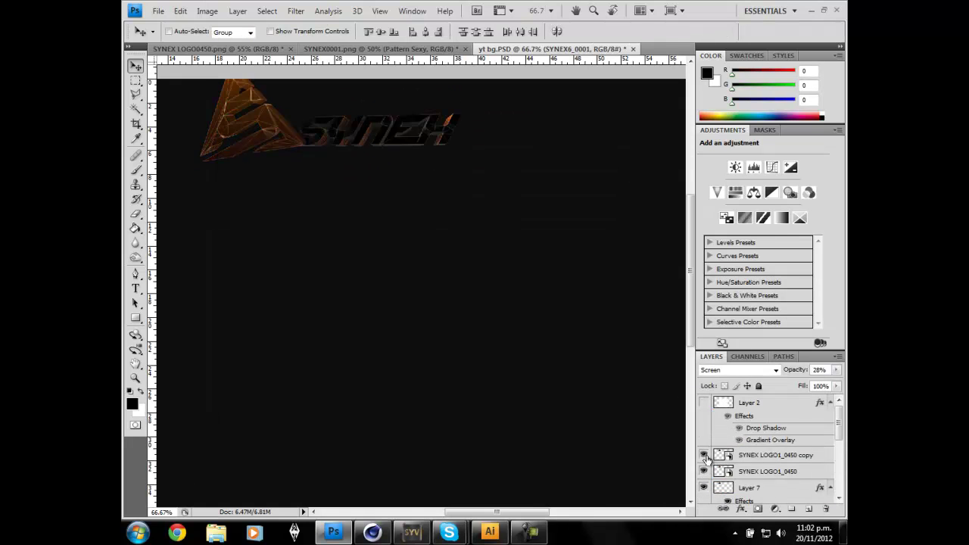
Open ZirtrixFx BG Stuff.psd and bring its Particles layer into yt bg.
left_click(159, 11)
left_click(178, 37)
scroll(526, 283, "down", 3)
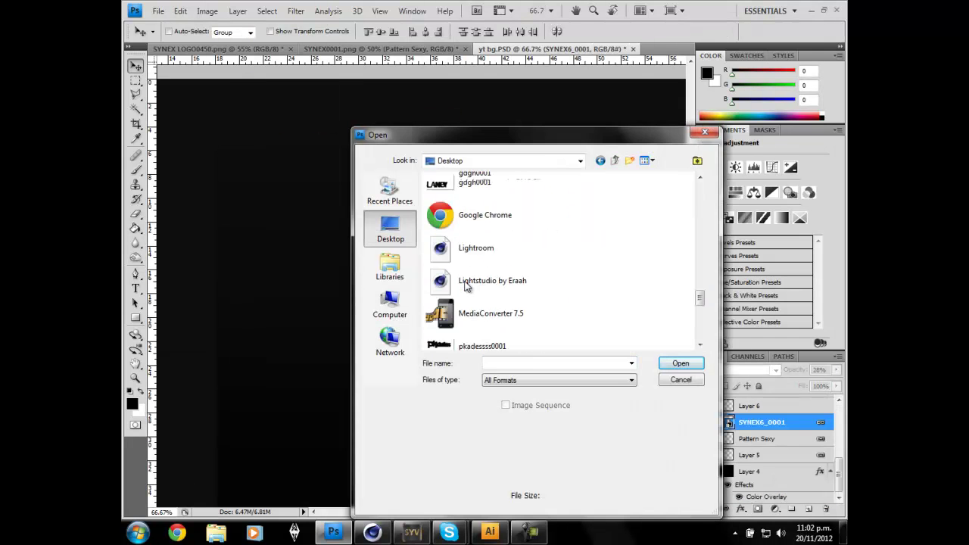
key("ctrl+shift+Tab")
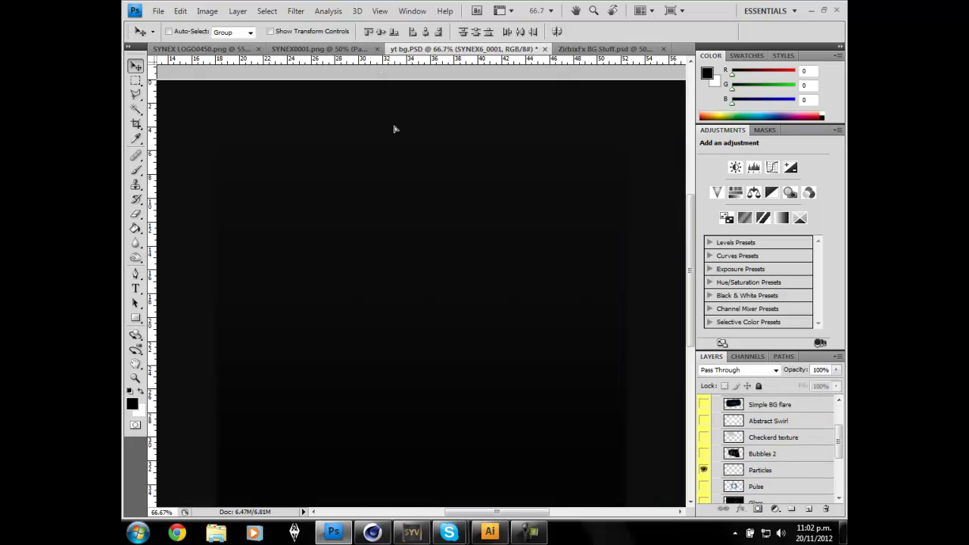
key("ctrl+Tab")
key("ctrl+shift+Tab")
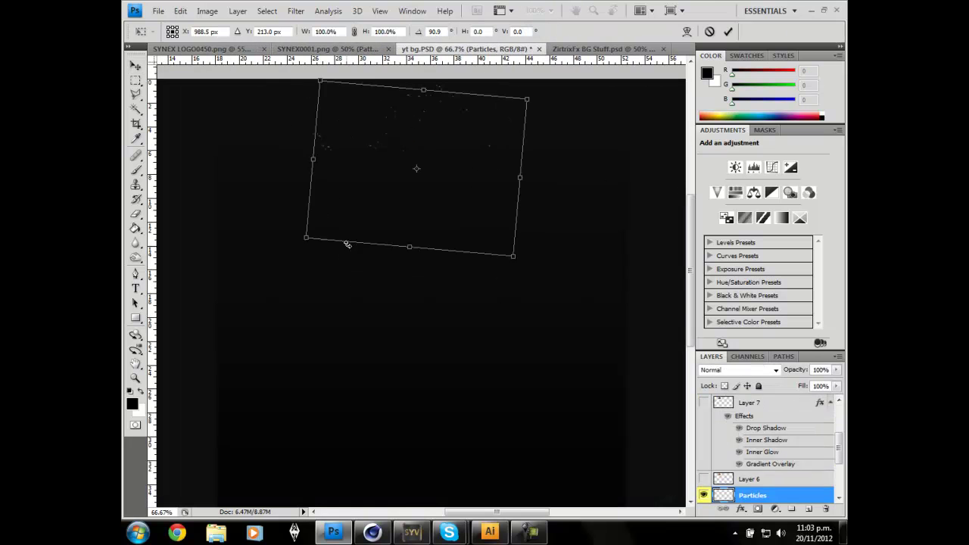
Confirm the rotated Particles layer and create two transformed Particles copies.
key("Return")
key("ctrl+minus")
scroll(496, 66, "up", 3)
key("ctrl+j")
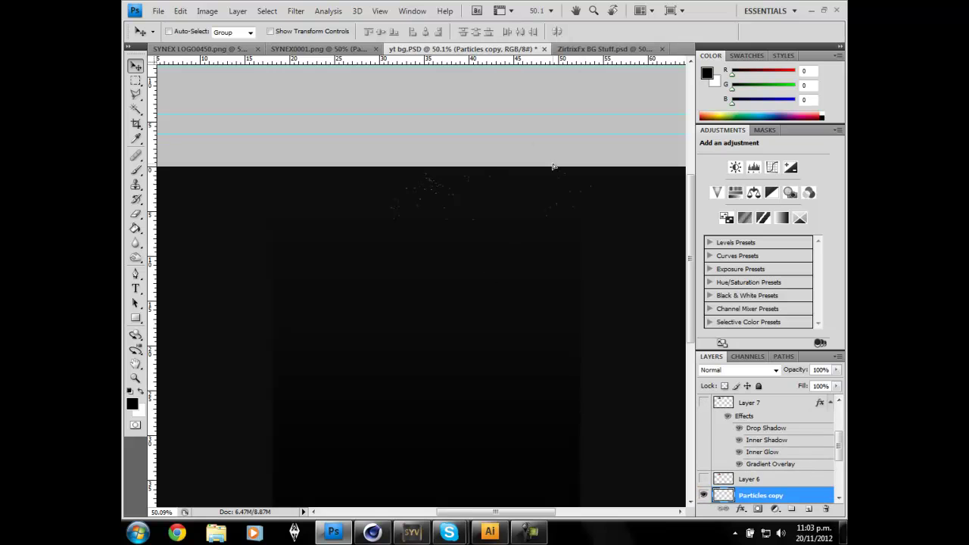
key("Return")
key("e")
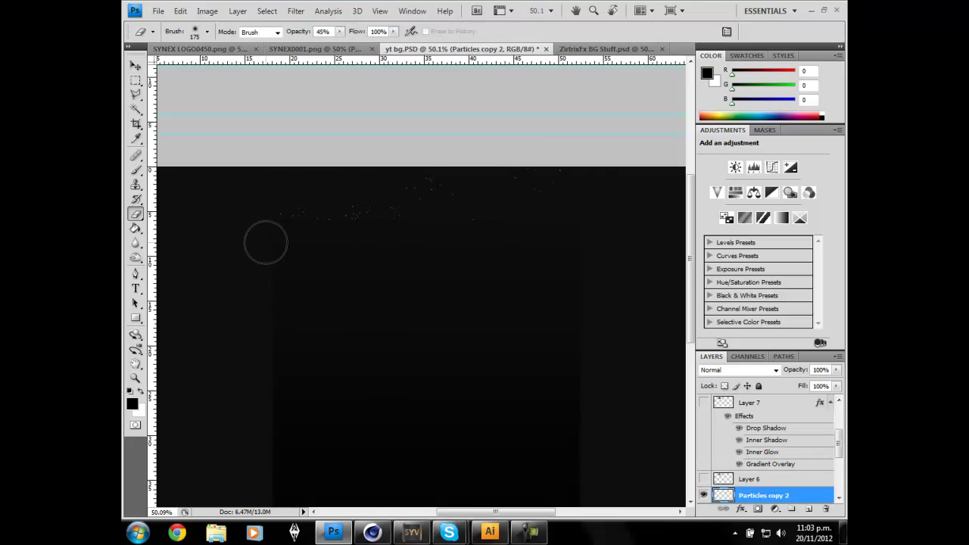
scroll(379, 302, "down", 3)
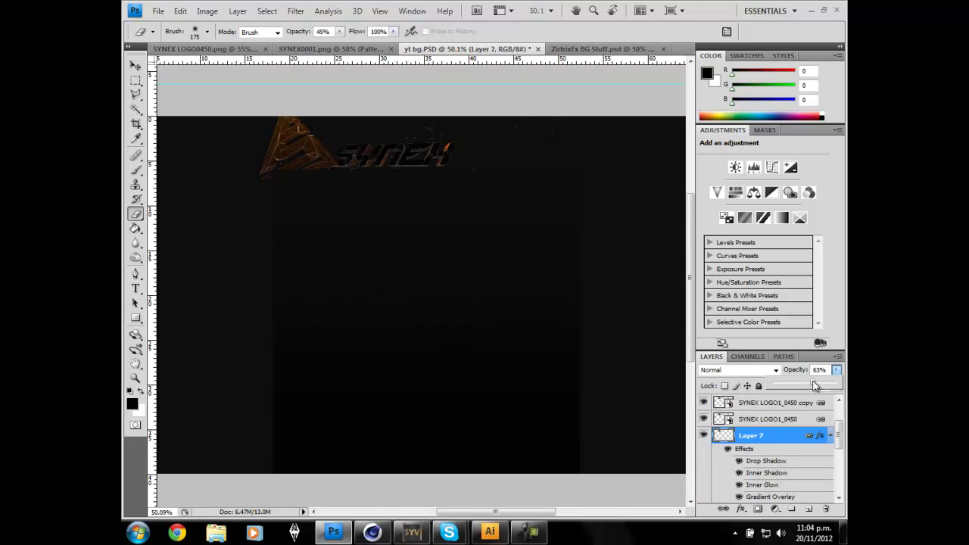
Remove all layer style effects from Layer 7 and open the Place dialog.
double_click(788, 432)
left_click(508, 123)
left_click(599, 134)
left_click(879, 119)
left_click(750, 455)
scroll(757, 451, "down", 3)
left_click(770, 439)
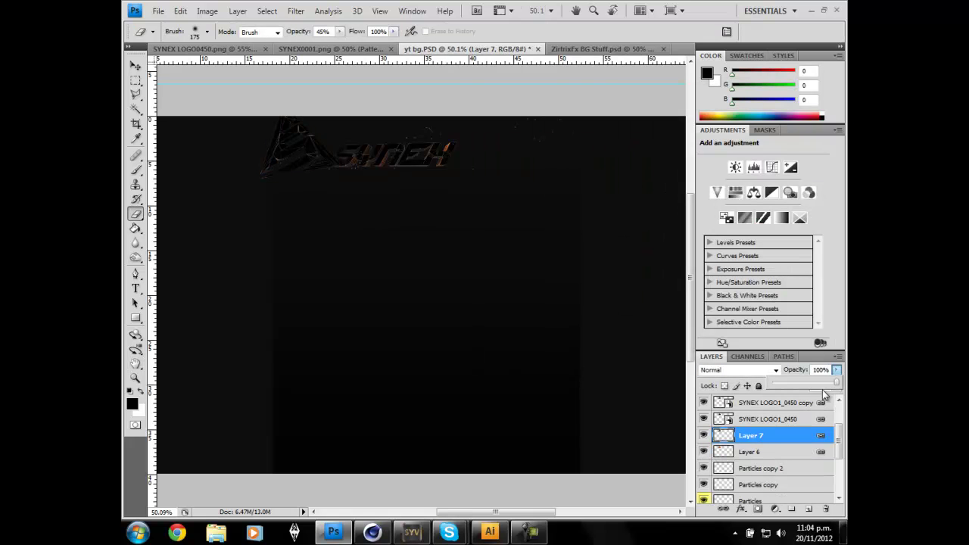
left_click(158, 11)
left_click(167, 234)
Place the 2_00000 flare from the Optical Flares folder, rotated onto the logo.
left_click(386, 225)
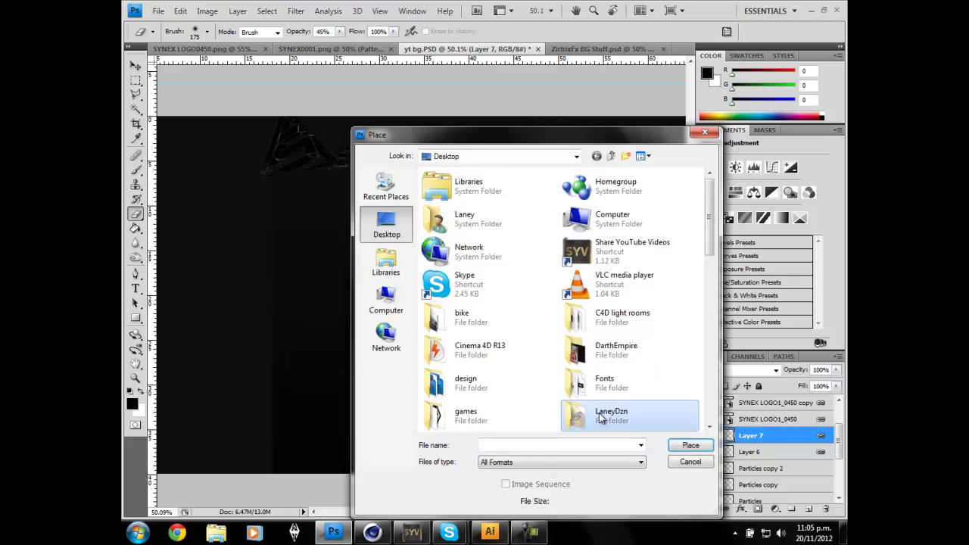
double_click(612, 411)
left_click(518, 208)
left_click(689, 445)
left_click_drag(379, 216, 358, 189)
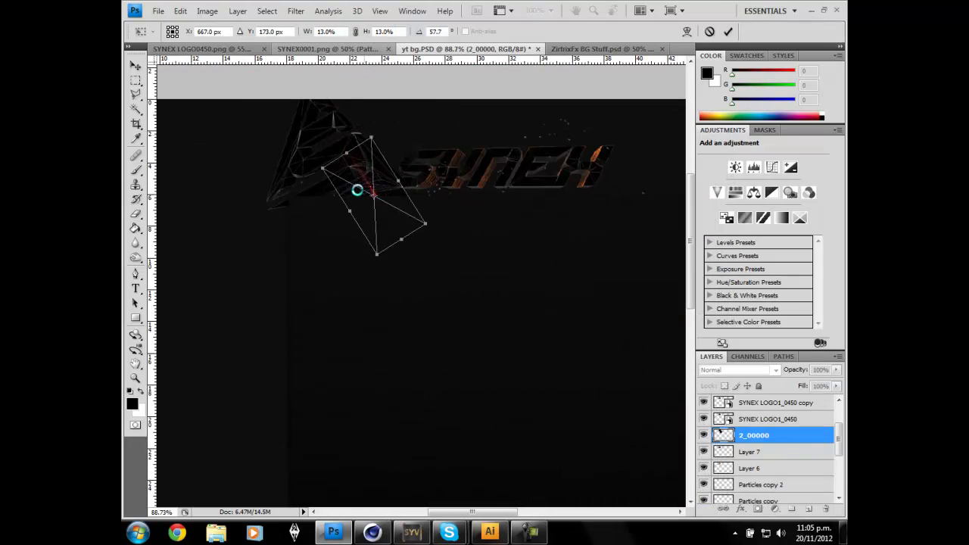
key("Return")
Duplicate the flare, shift the copy left and resize it.
key("e")
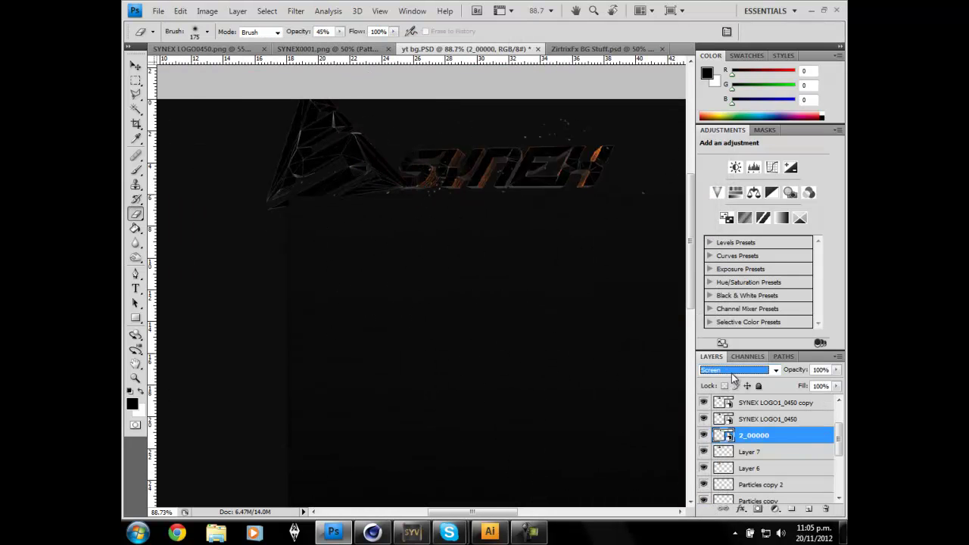
left_click_drag(389, 165, 275, 196)
key("ctrl+t")
key("Return")
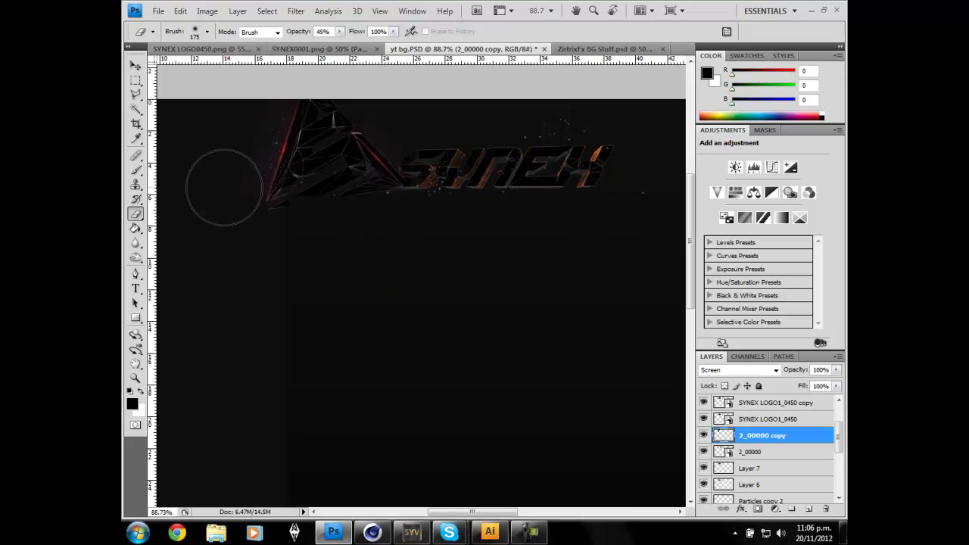
key("v")
scroll(394, 270, "up", 3)
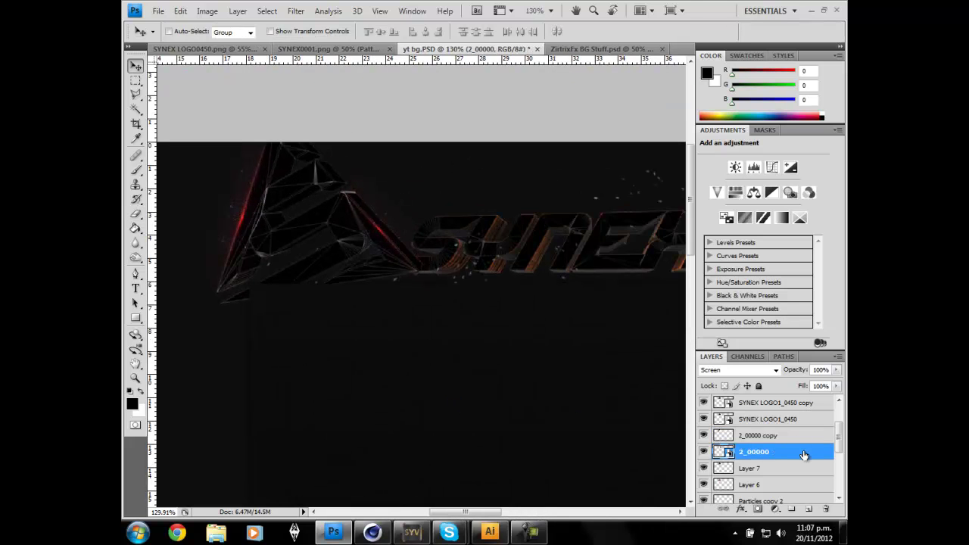
Recolor the flare copy orange with Hue/Saturation and zoom around the logo.
key("ctrl+u")
key("Escape")
key("alt+bracketright")
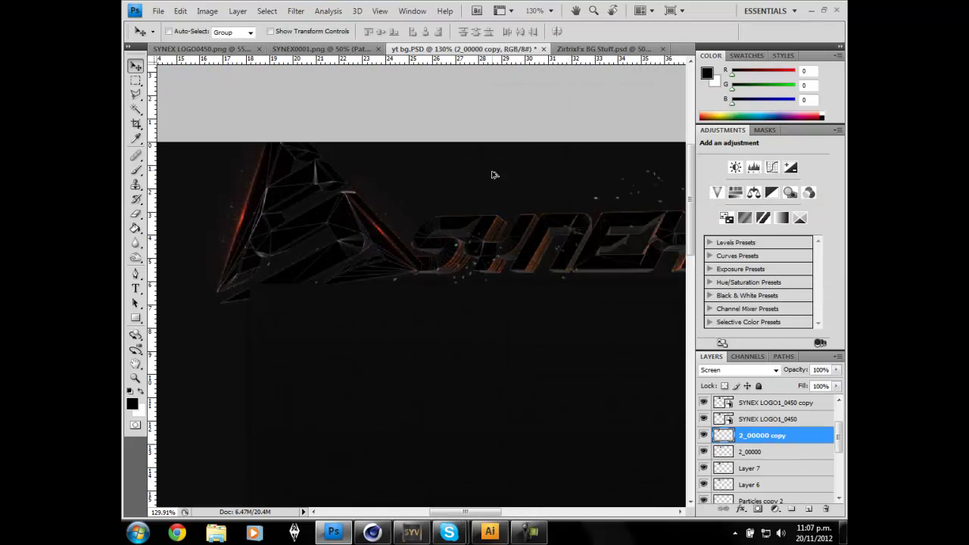
scroll(305, 141, "down", 3)
scroll(305, 141, "up", 4)
key("alt+bracketleft")
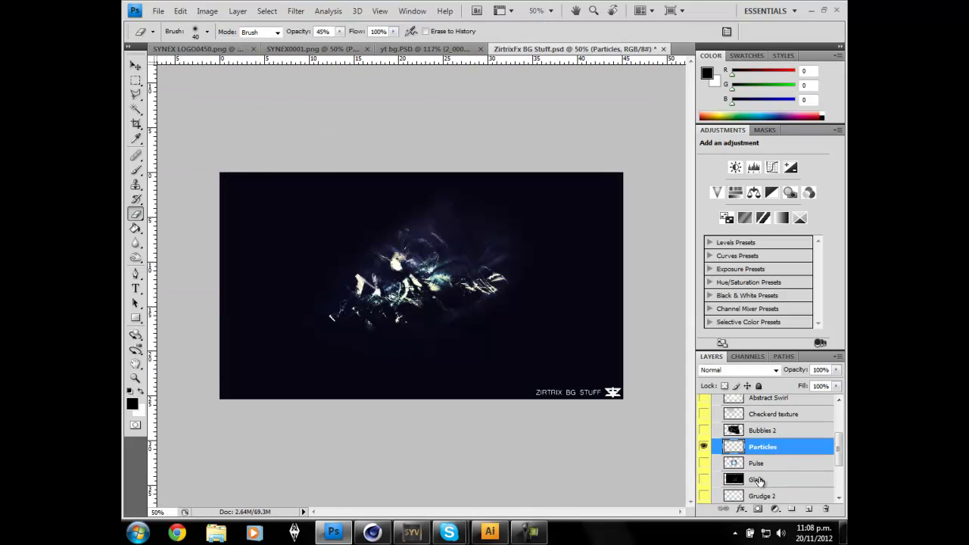
Shift the Pulse glow's hue to +175 orange with Hue/Saturation, then return to yt bg.PSD.
scroll(341, 225, "down", 2)
scroll(736, 371, "down", 7)
scroll(736, 371, "up", 5)
left_click(774, 369)
left_click(727, 174)
key("ctrl+u")
left_click_drag(677, 149, 739, 152)
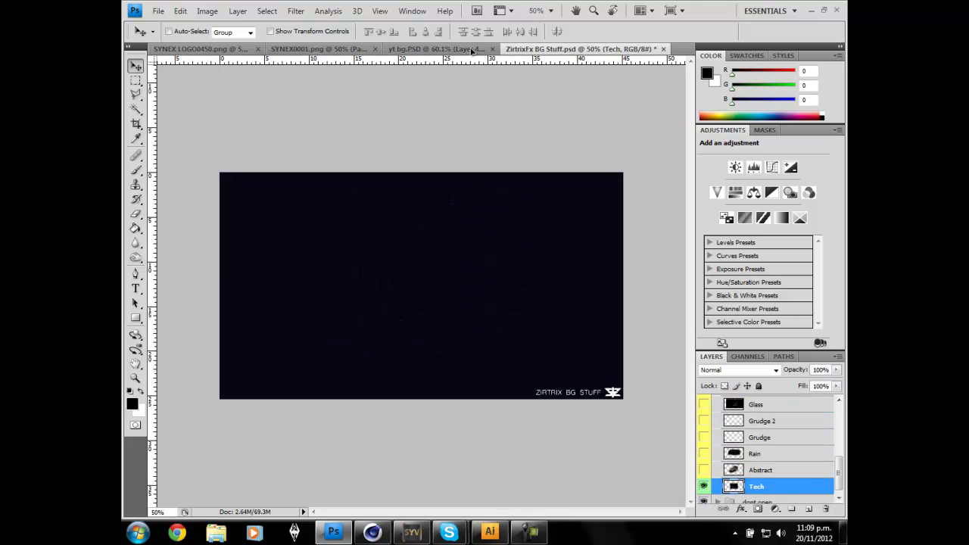
left_click(472, 50)
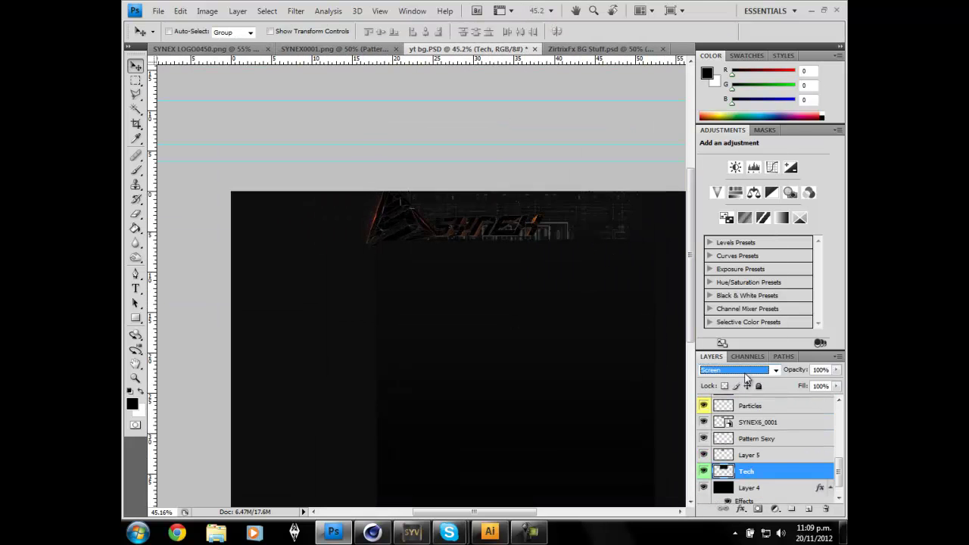
Place the Black Backdrop texture from the Textures folder and set it to Lighter Color.
left_click(159, 11)
left_click(182, 245)
double_click(428, 433)
scroll(594, 307, "down", 3)
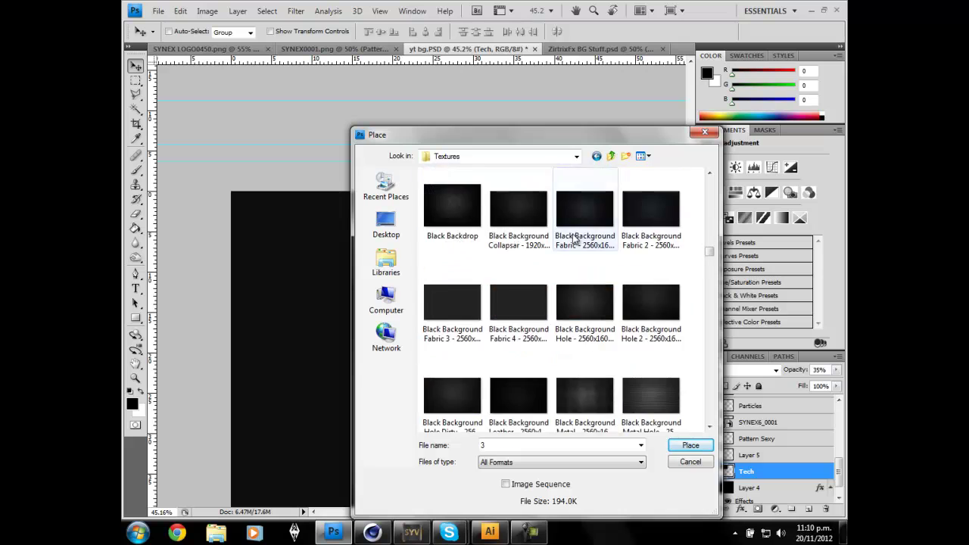
left_click(688, 443)
key("Return")
left_click(734, 369)
scroll(735, 369, "down", 11)
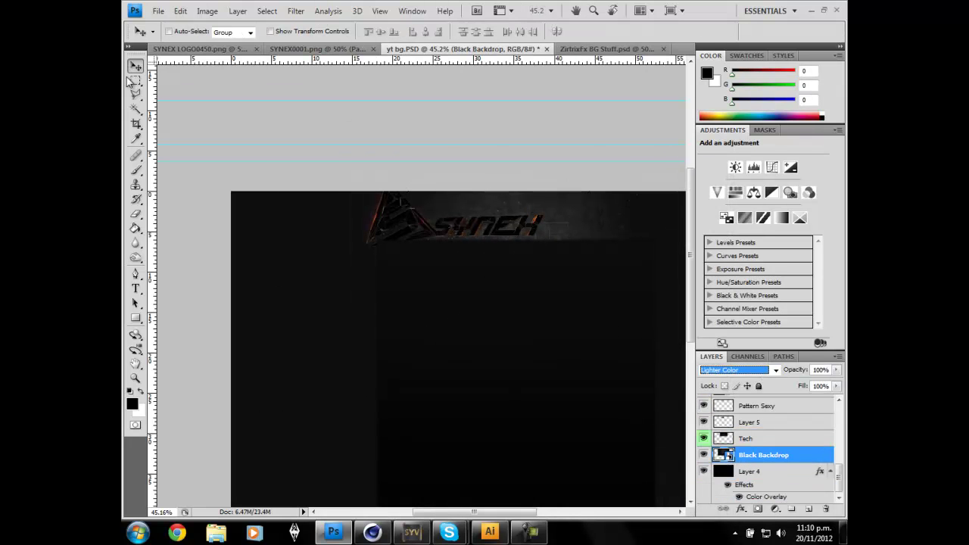
Copy Grudge into yt bg.PSD, add a rotated Grudge copy, and bring in SYNEX6_0001.
right_click(479, 233)
left_click(503, 242)
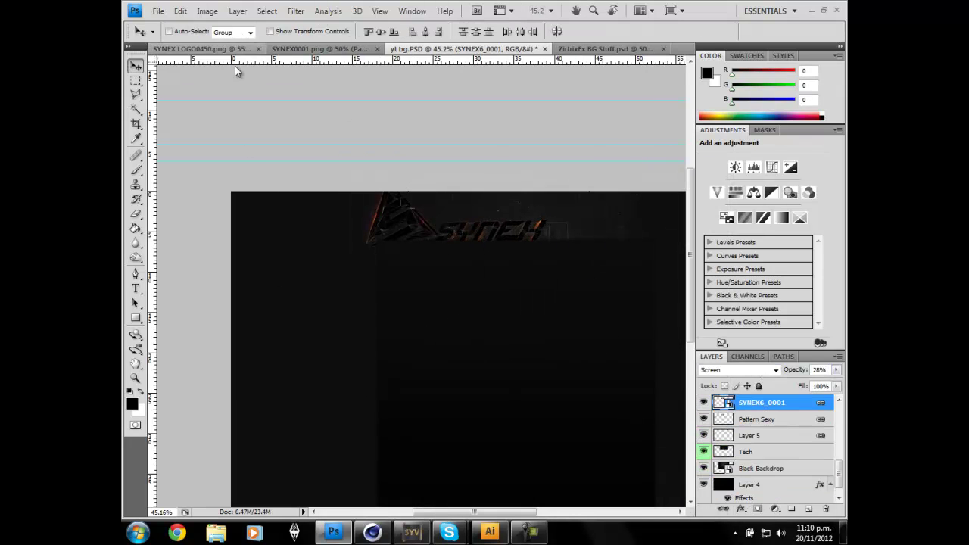
key("ctrl+Tab")
left_click_drag(759, 446, 469, 289)
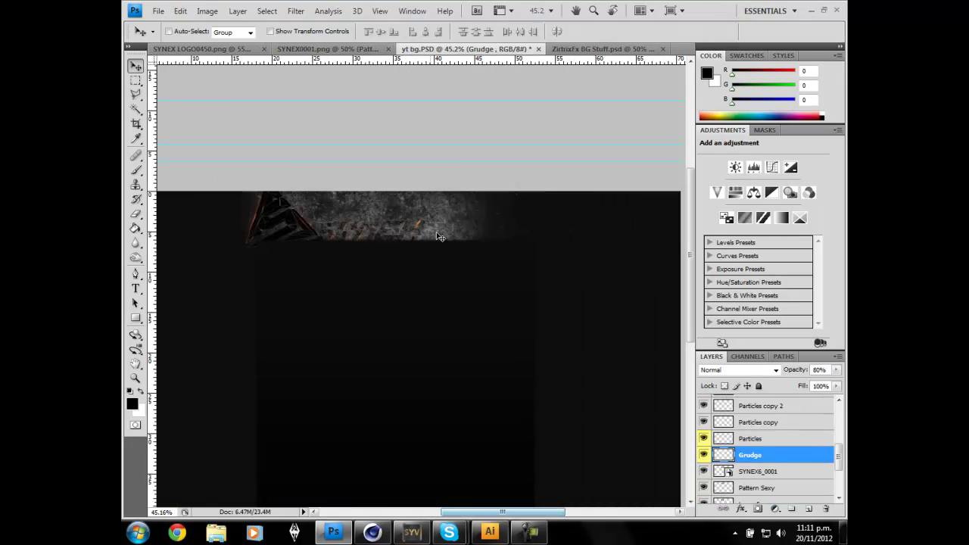
key("ctrl+alt+t")
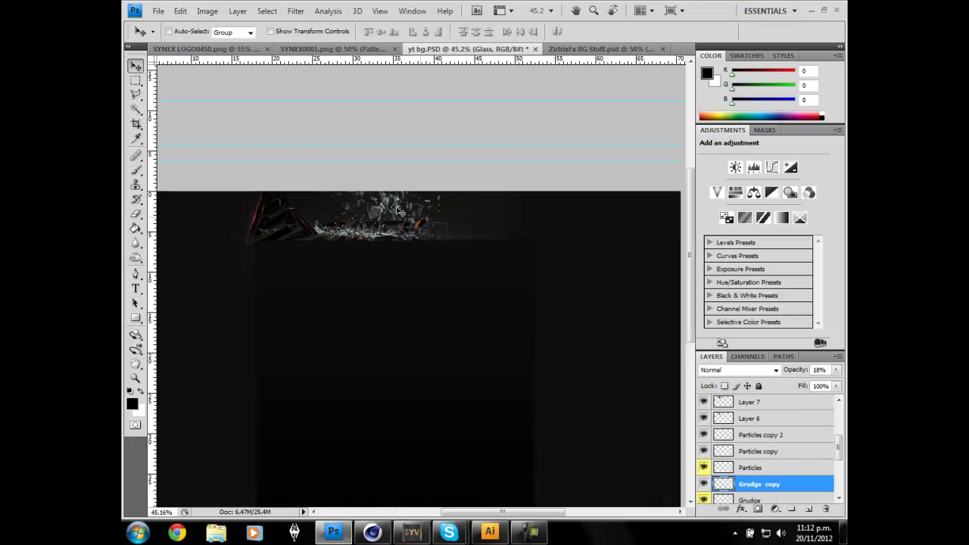
left_click_drag(382, 262, 401, 200)
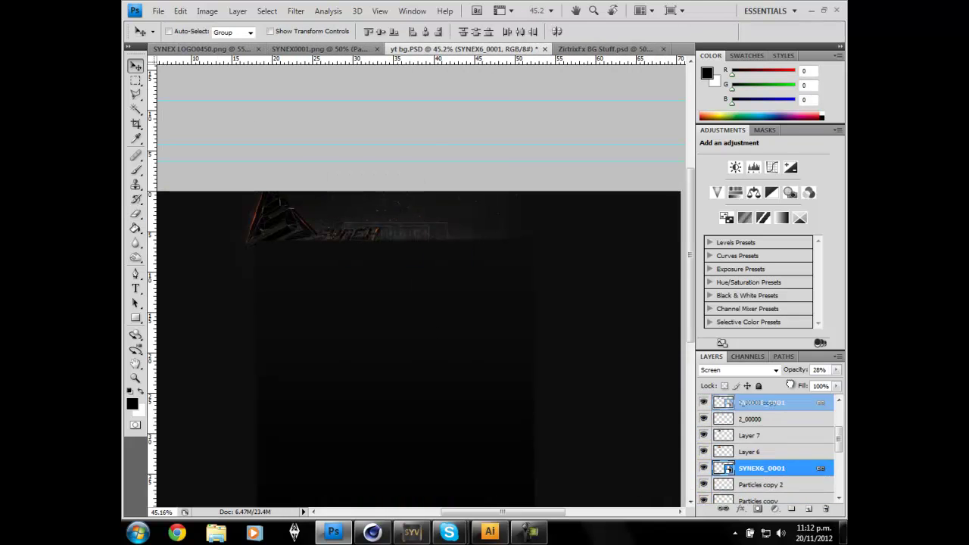
Move SYNEX6_0001 above Grudge and set Layer 5 to Screen at 47% opacity.
left_click_drag(785, 477, 748, 399)
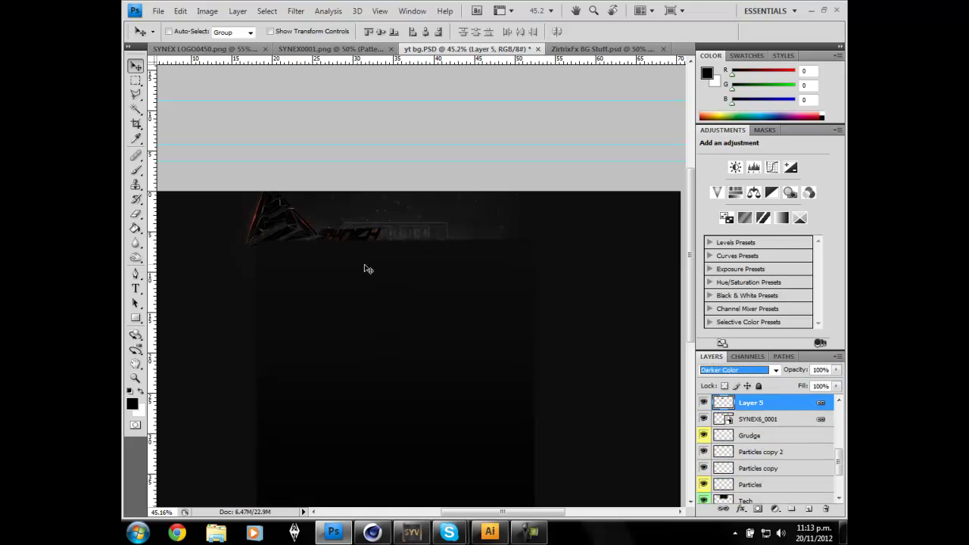
scroll(382, 306, "up", 5)
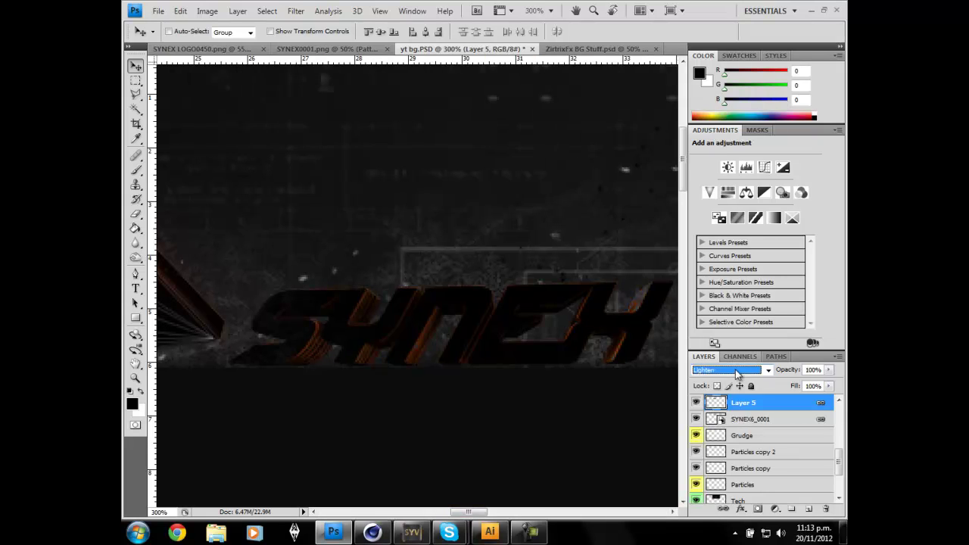
left_click(828, 370)
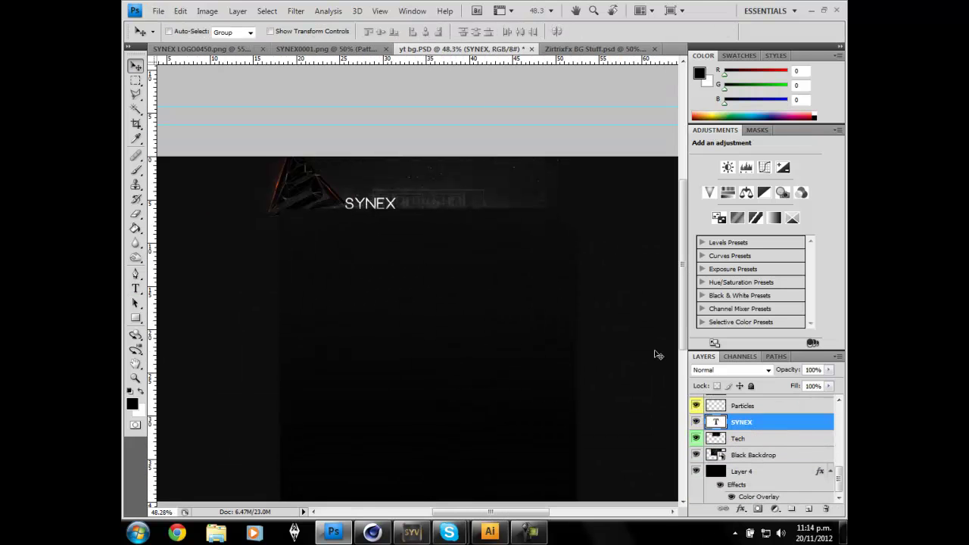
Give SYNEX an orange style preset, move it up, and retype a copy as DIVISION.
left_click(649, 296)
left_click(825, 119)
left_click(136, 66)
left_click_drag(605, 387, 587, 360)
key("t")
double_click(384, 197)
type("DIVIS")
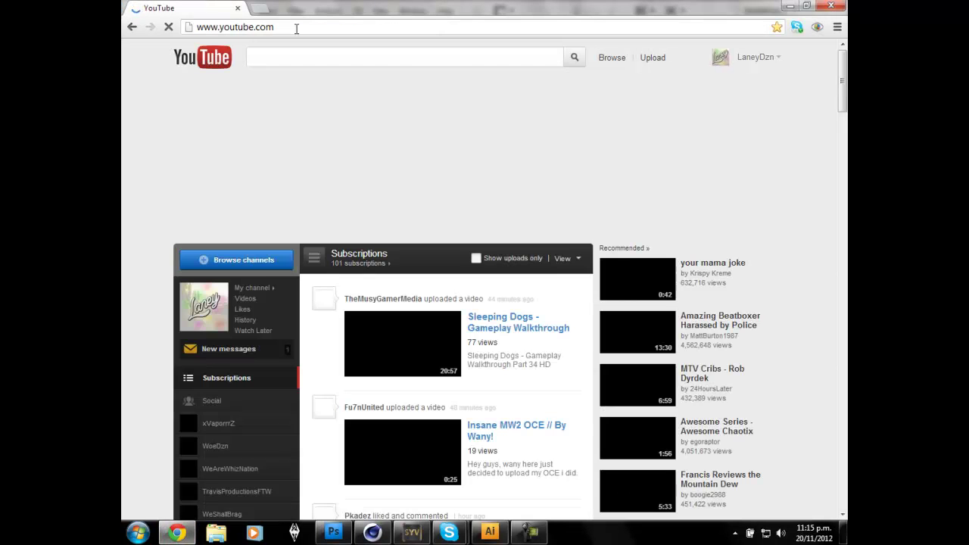
Search YouTube for 'synex' and open the Synex channel page.
left_click(365, 58)
type("synex")
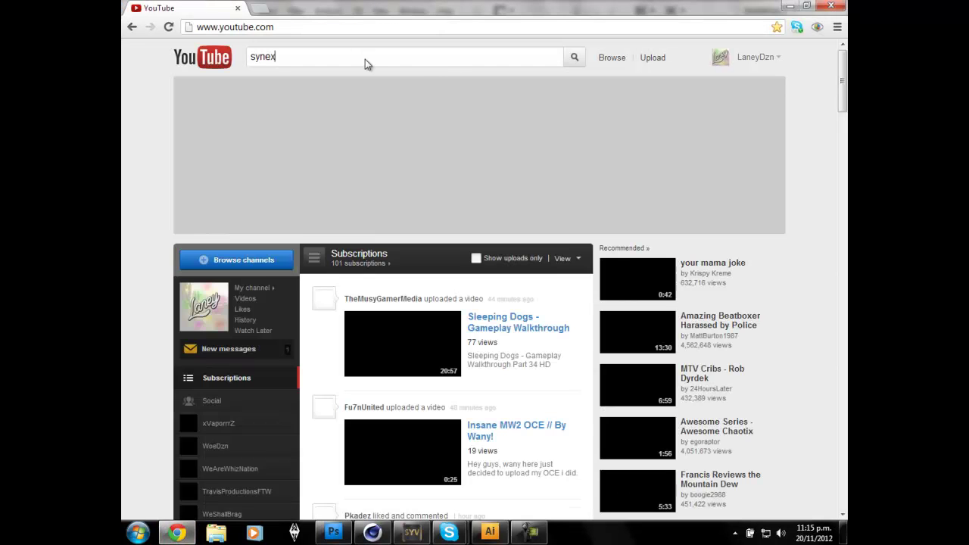
key("Return")
left_click(274, 168)
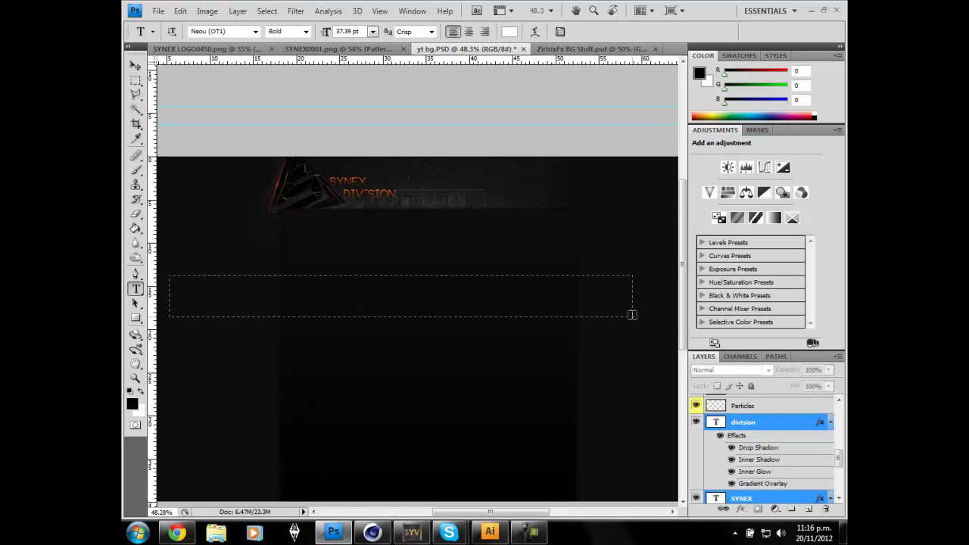
Type the TWITTER, FACEBOOK, MACHINIMA, DESIGNER, OMEGA link row and apply a glow/gradient style preset.
left_click_drag(632, 315, 647, 304)
type("TW")
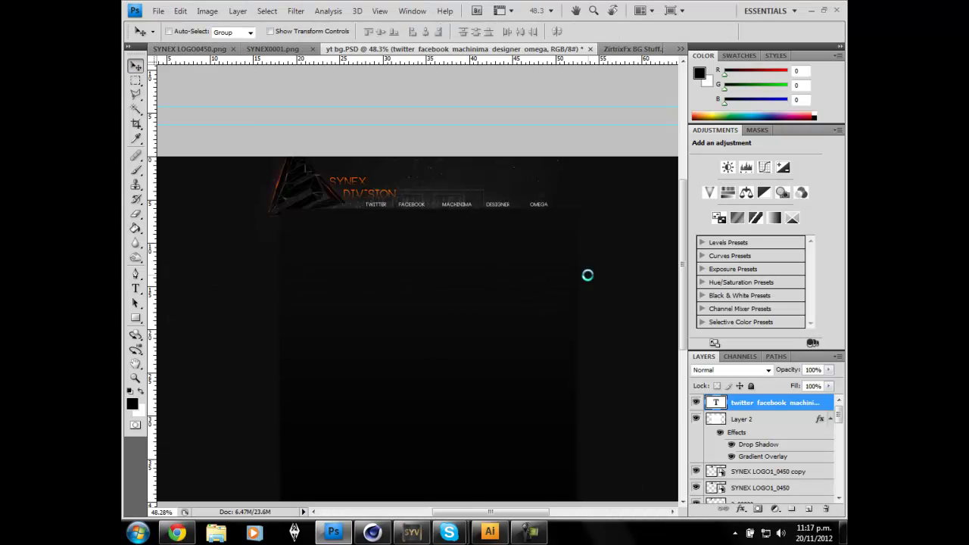
double_click(758, 406)
left_click(669, 183)
scroll(669, 184, "up", 1)
left_click(684, 318)
left_click(610, 322)
scroll(735, 194, "down", 1)
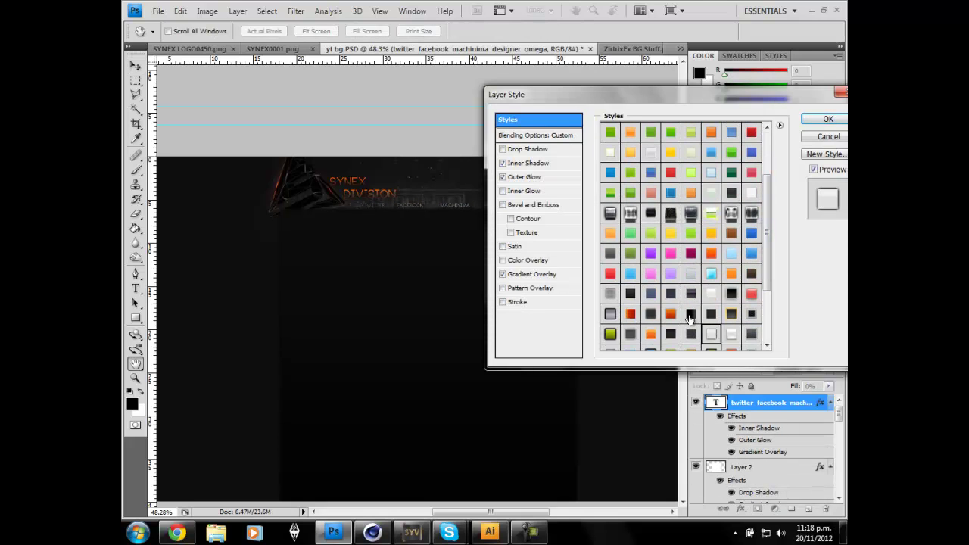
left_click(531, 273)
key("Return")
Resize the link row to fit under the DIVISION logo.
scroll(432, 179, "up", 2)
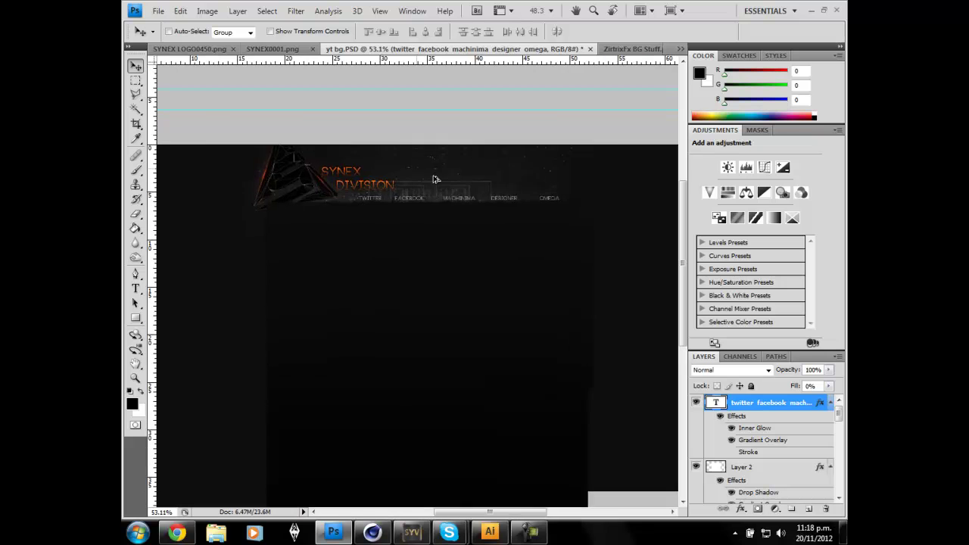
key("ctrl+t")
left_click_drag(324, 196, 311, 189)
key("Return")
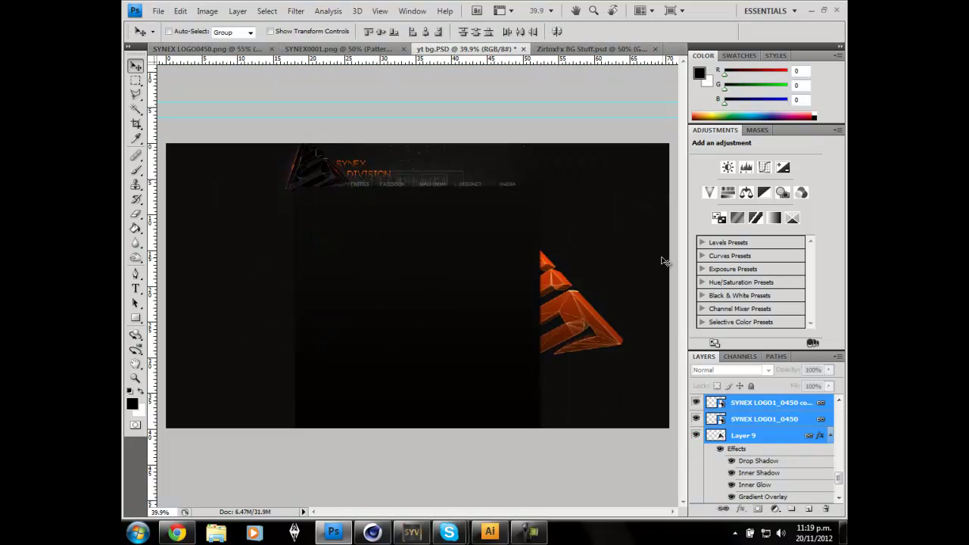
Shrink the copied orange triangle emblem to sit after OMEGA.
key("ctrl+t")
left_click_drag(623, 243, 563, 280)
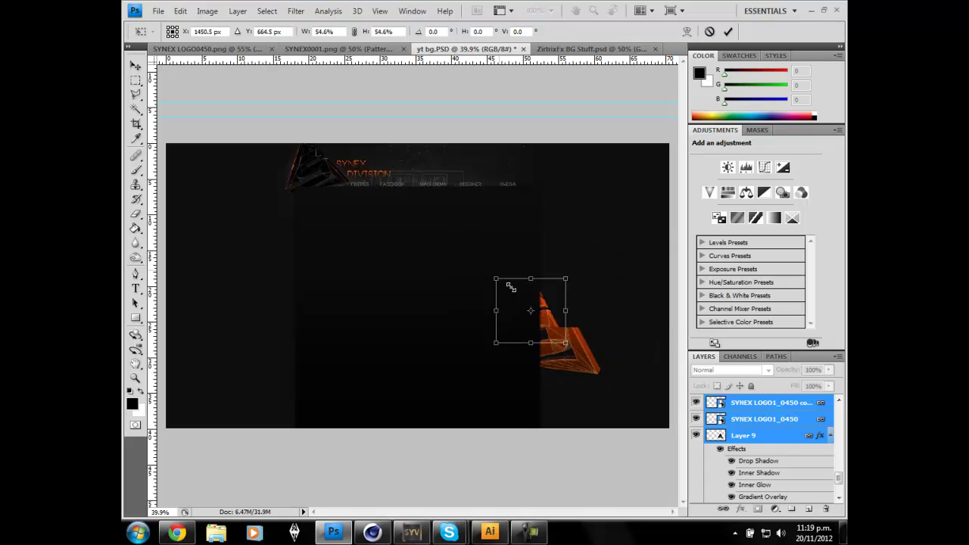
key("Return")
scroll(522, 182, "up", 3)
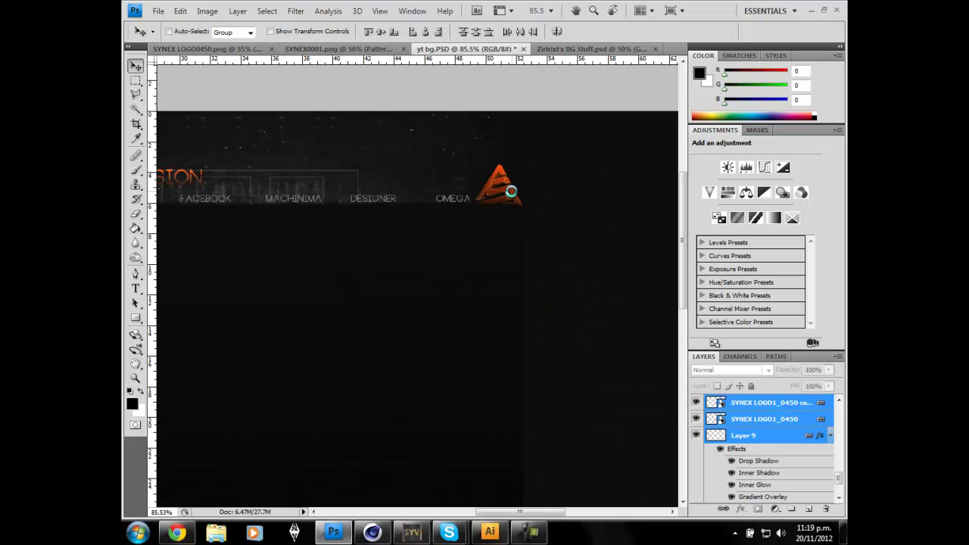
scroll(484, 501, "down", 1)
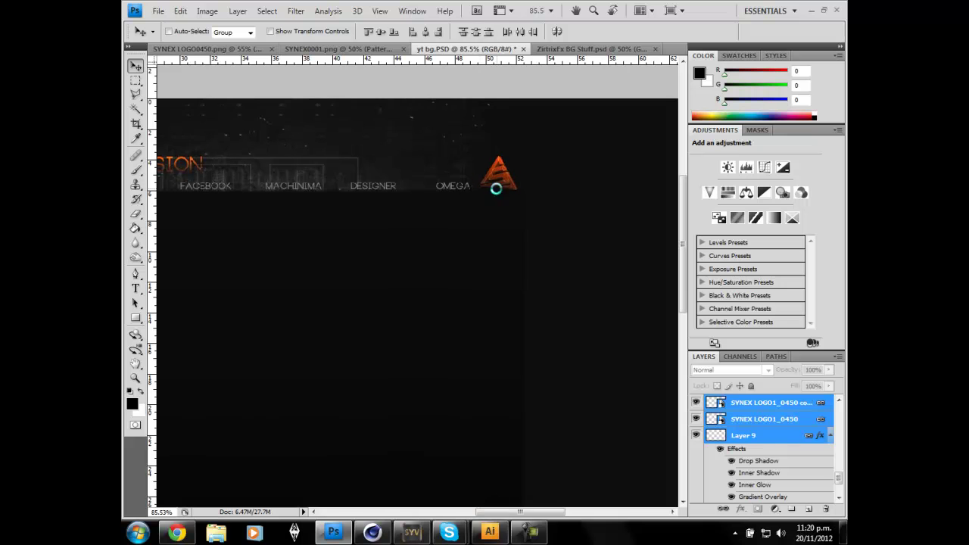
Select the link row text, then start placing an external texture via File > Place.
left_click_drag(511, 517, 478, 517)
key("t")
left_click(519, 186)
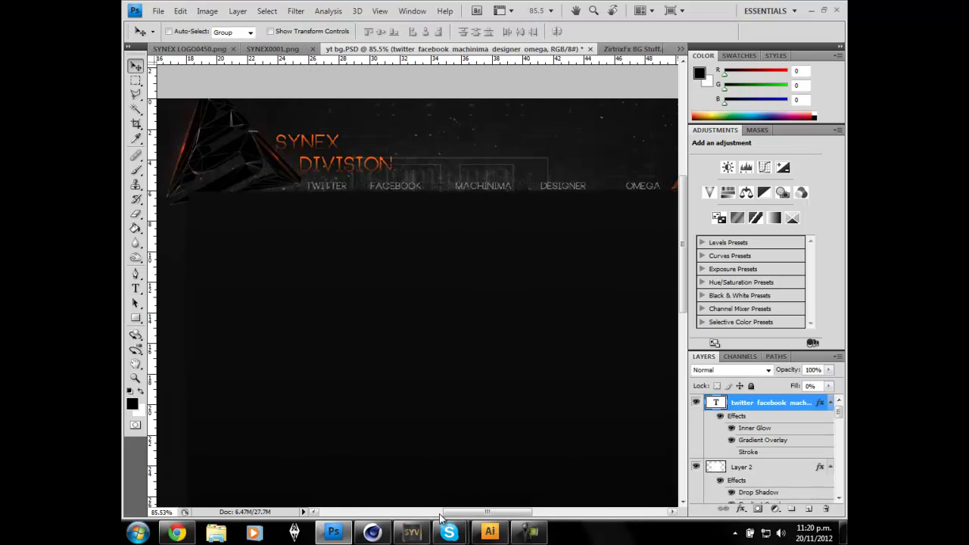
scroll(552, 335, "down", 3)
left_click(158, 10)
left_click(178, 232)
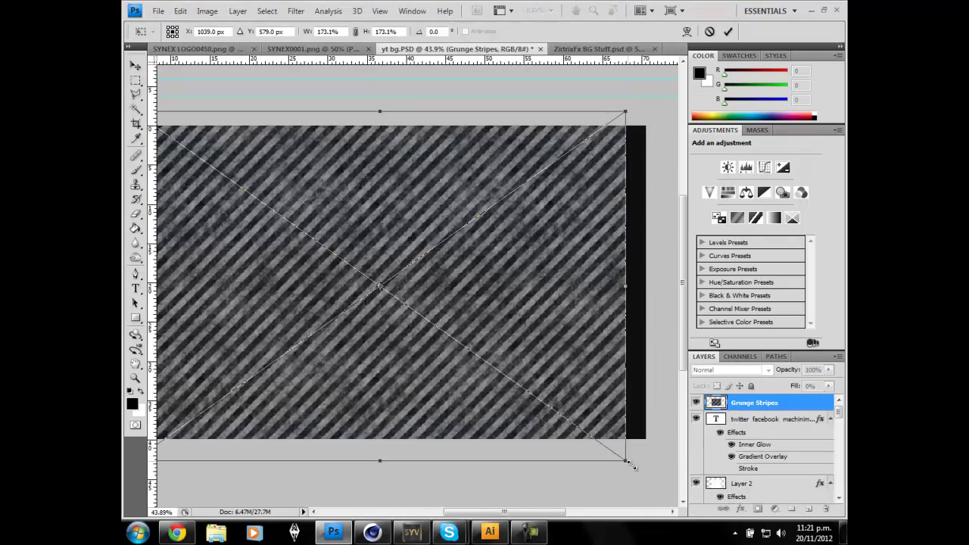
Scale Grunge Stripes over the canvas at Multiply 27%, then switch to ZirtrixFx BG Stuff.
left_click_drag(156, 121, 208, 150)
key("Return")
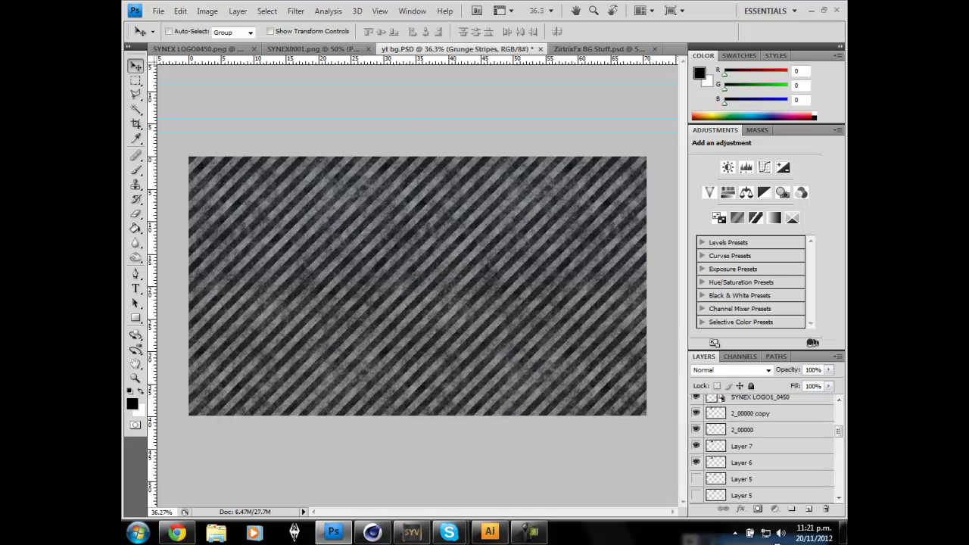
left_click(729, 370)
scroll(729, 369, "down", 4)
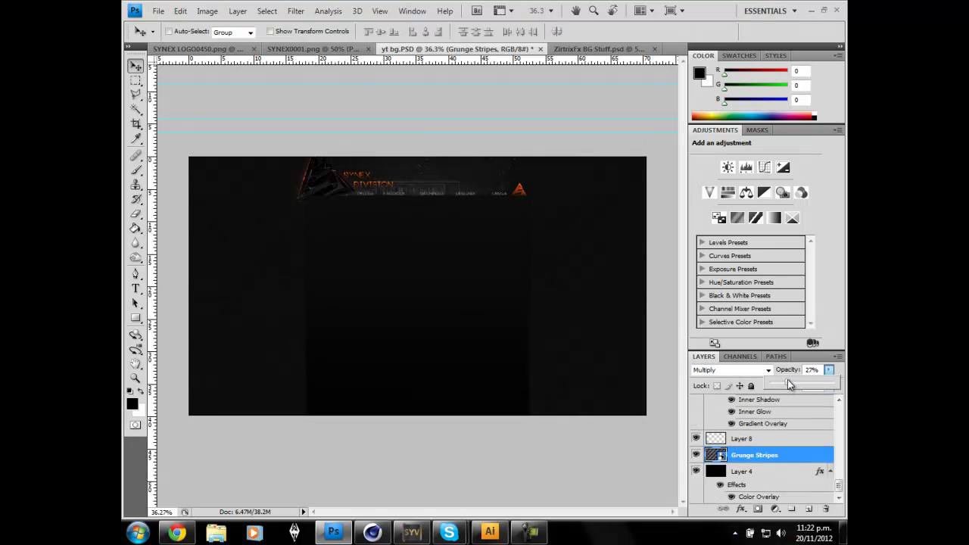
left_click(598, 48)
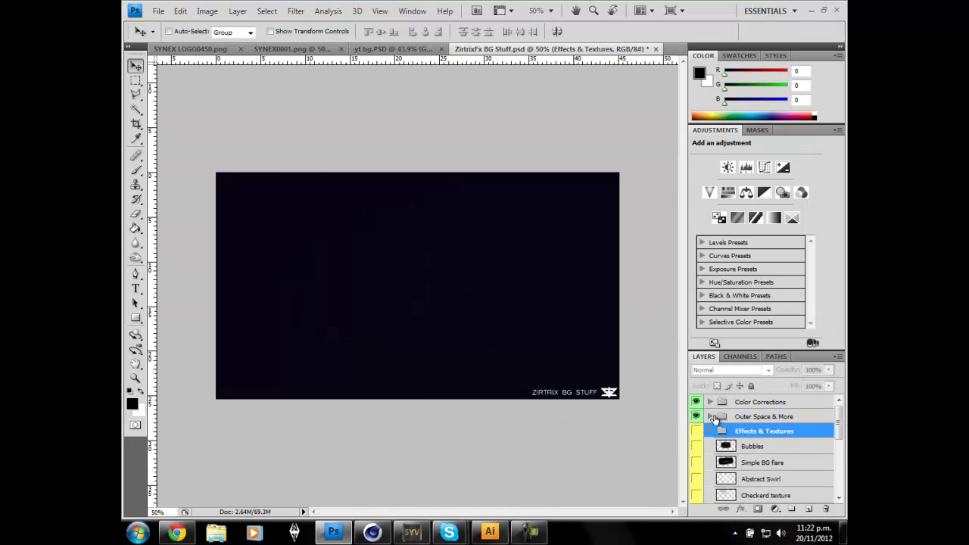
Copy the Nebula and Stars layers from ZirtrixFx BG Stuff into the banner.
left_click_drag(679, 409, 278, 286)
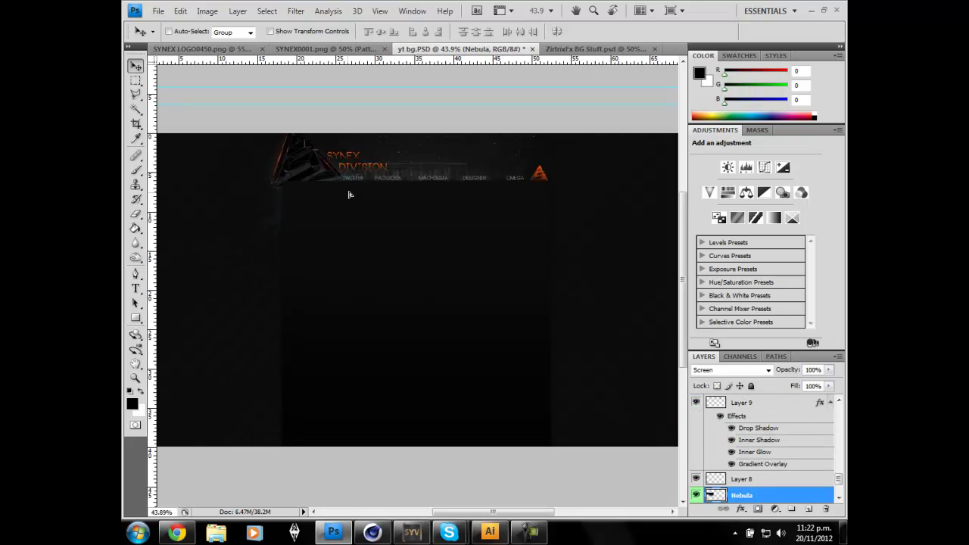
key("ctrl+u")
key("Escape")
key("Escape")
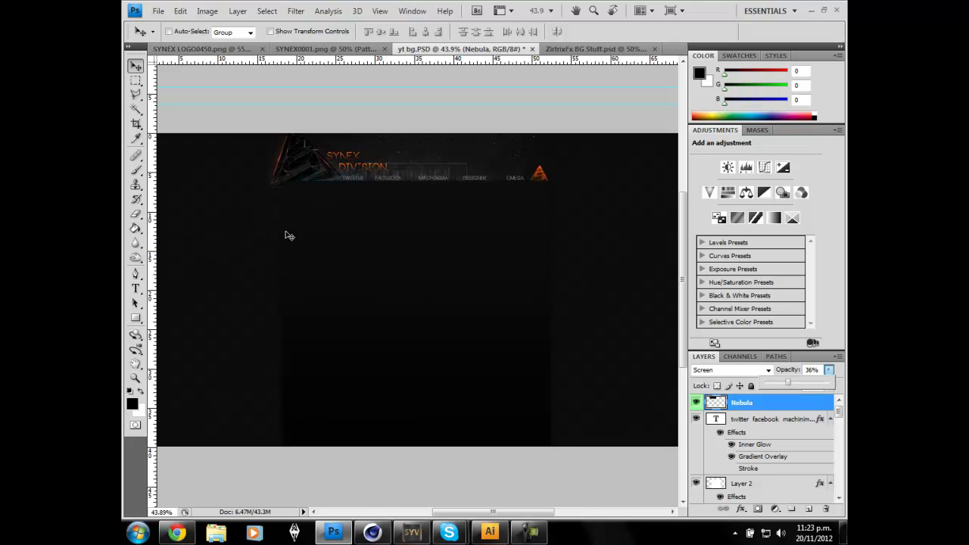
key("ctrl+Tab")
left_click_drag(539, 363, 472, 174)
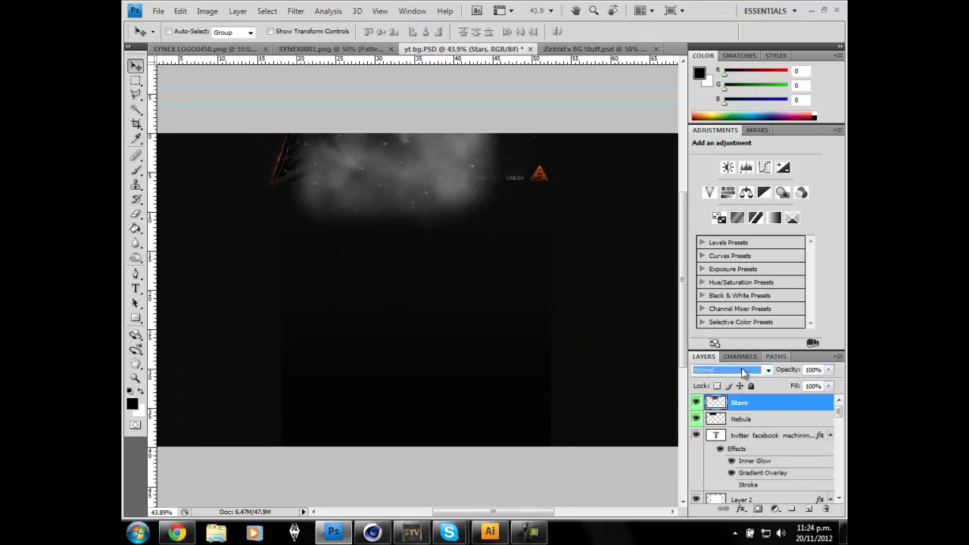
scroll(740, 371, "down", 12)
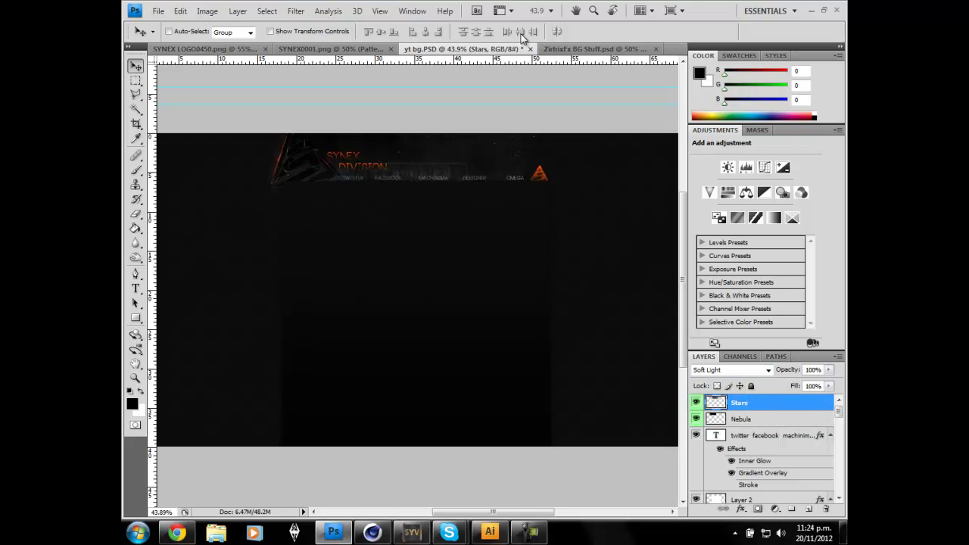
Bring in the Triangle texture, resize it over the emblem, and move it below the logo text.
key("ctrl+Tab")
mouse_move(519, 334)
left_mouse_down()
mouse_move(403, 211)
mouse_move(346, 177)
left_mouse_up()
key("ctrl+t")
key("Return")
left_click_drag(744, 402, 776, 474)
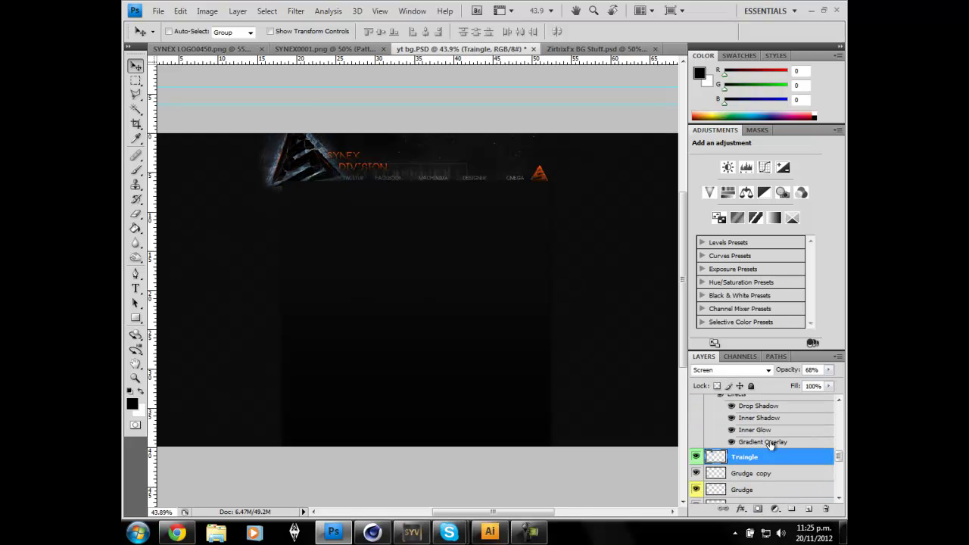
Test a +163 hue shift on the Triangle, cancel it, restack it, and select SYNEX.
key("ctrl+u")
left_click_drag(676, 150, 737, 153)
left_click(811, 109)
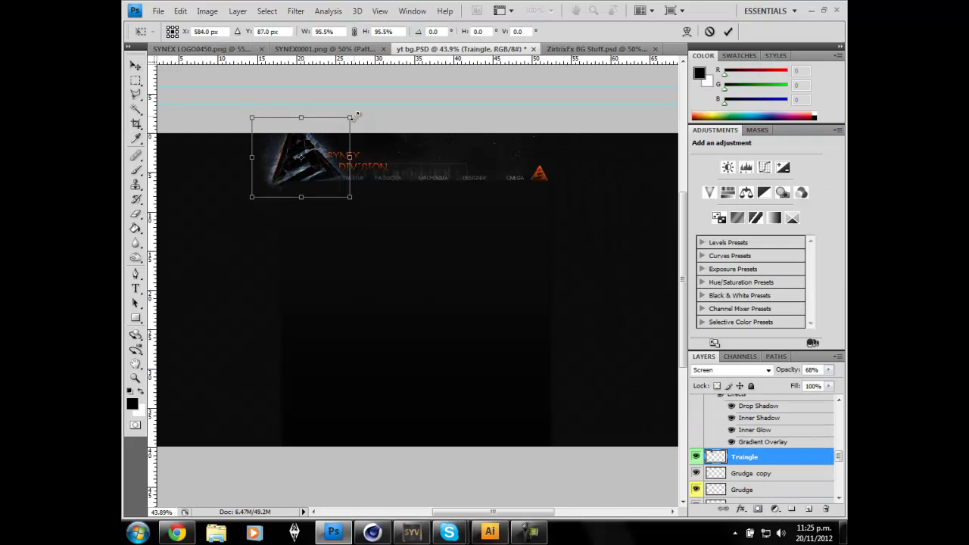
key("ctrl+bracketright")
key("ctrl+bracketleft")
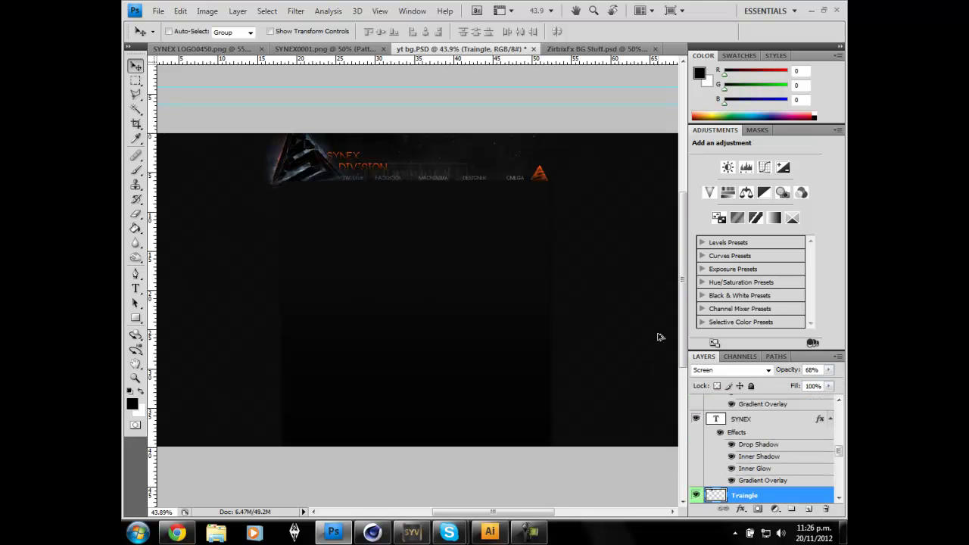
left_click(740, 419)
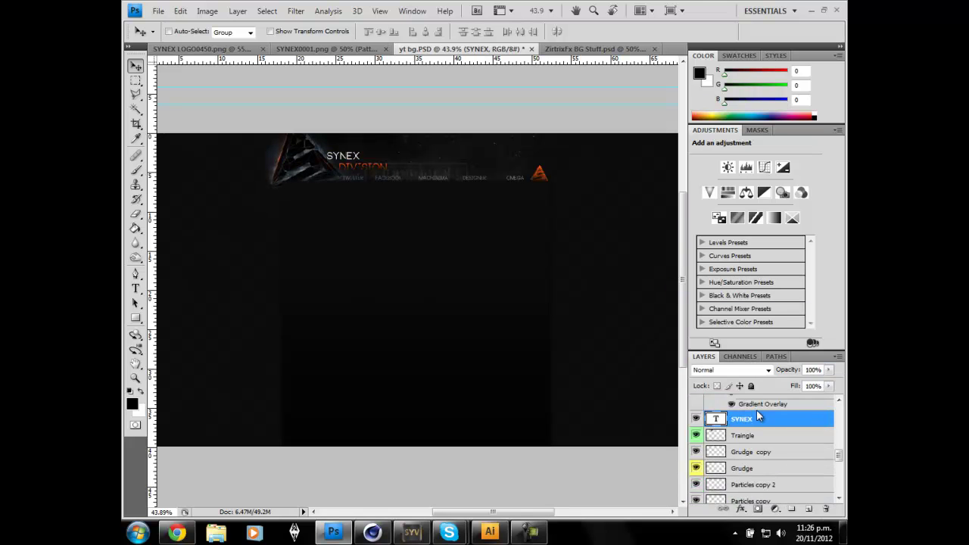
Copy bySqinz Space 4 and Space Web into the banner, recolour the web red, and duplicate it.
left_click(621, 52)
mouse_move(757, 417)
left_mouse_down()
mouse_move(351, 205)
mouse_move(843, 373)
left_mouse_up()
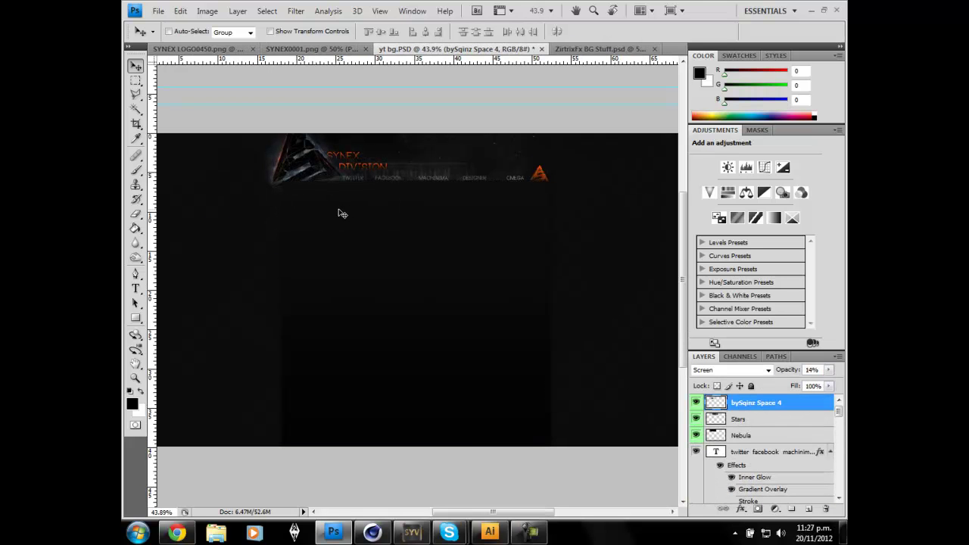
key("ctrl+Tab")
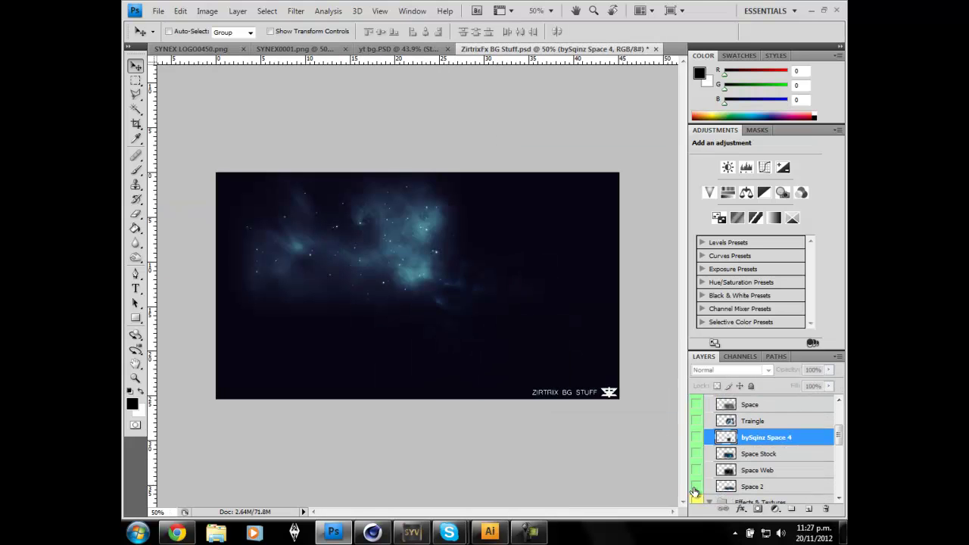
left_click_drag(509, 294, 665, 364)
key("ctrl+t")
key("Return")
key("ctrl+u")
key("ctrl+j")
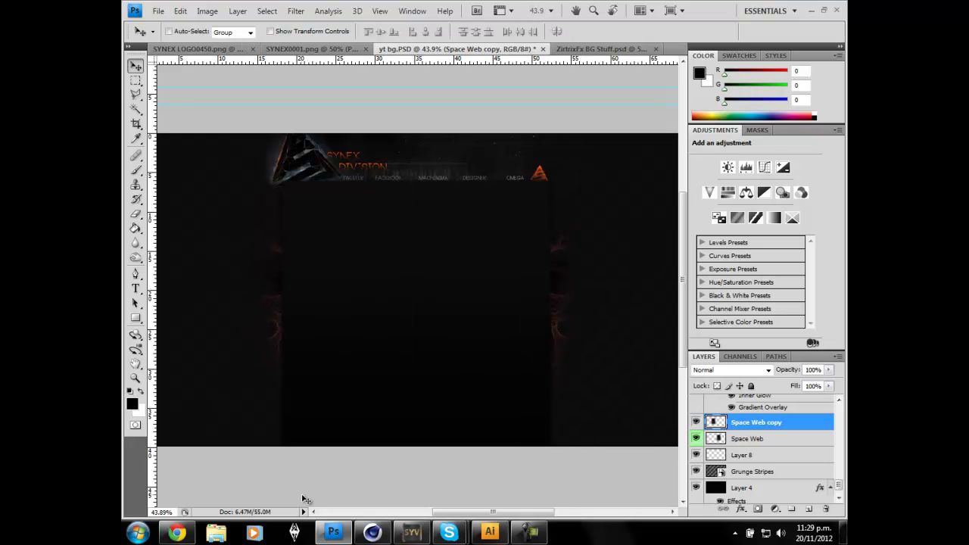
Copy the Gradient Map 1 and Pattern Fill 1 layers from ZirtrixFx BG Stuff into the banner.
key("ctrl+Tab")
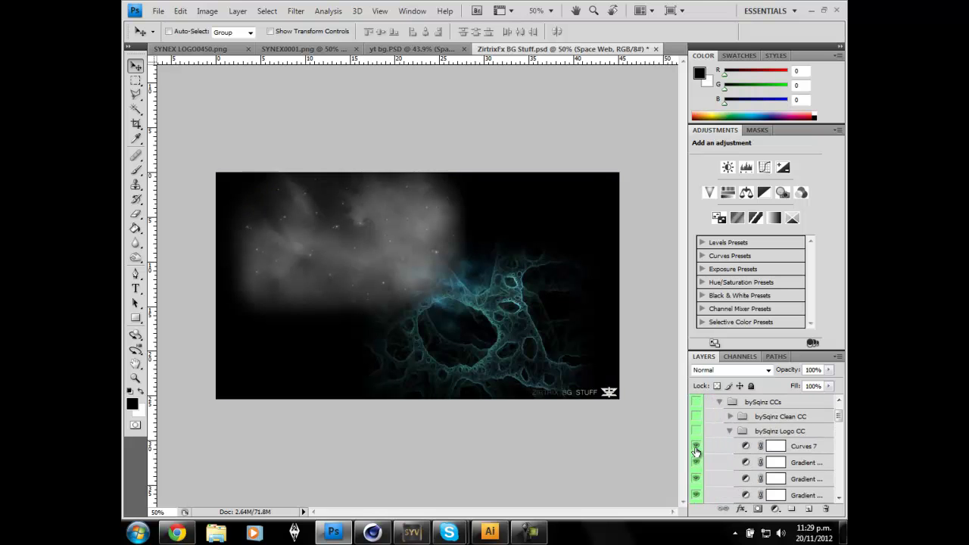
left_click(695, 452)
scroll(704, 462, "down", 2)
left_click(696, 455)
left_click(751, 474)
left_click(739, 456, "shift")
left_click_drag(738, 457, 523, 315)
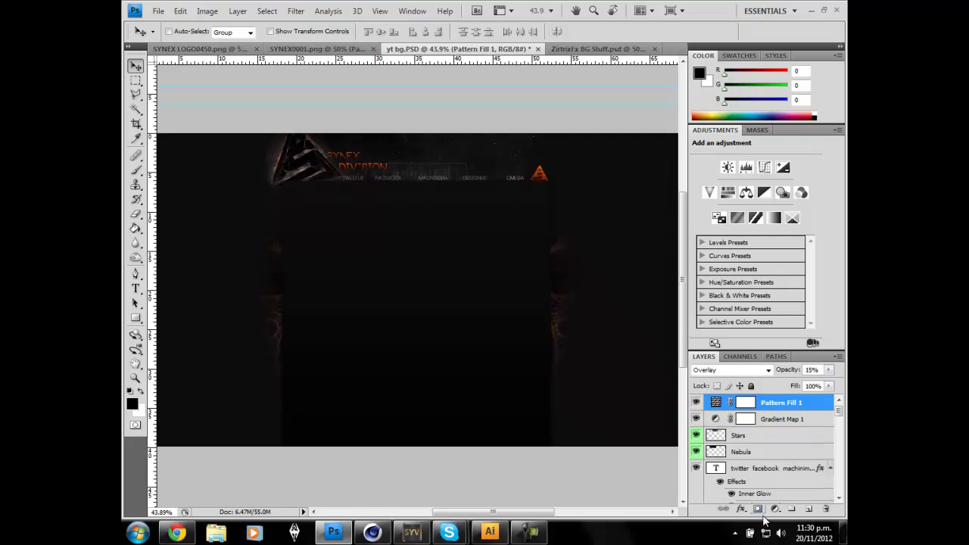
Add Gradient Map 2 in Darken blend mode with an orange gradient preset.
left_click(775, 509)
left_click(730, 369)
left_click(768, 398)
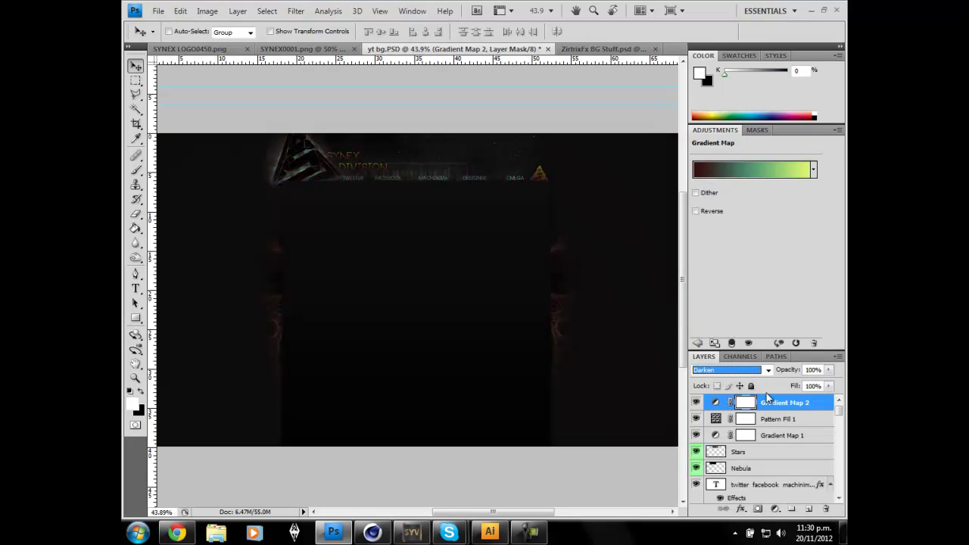
left_click(800, 447)
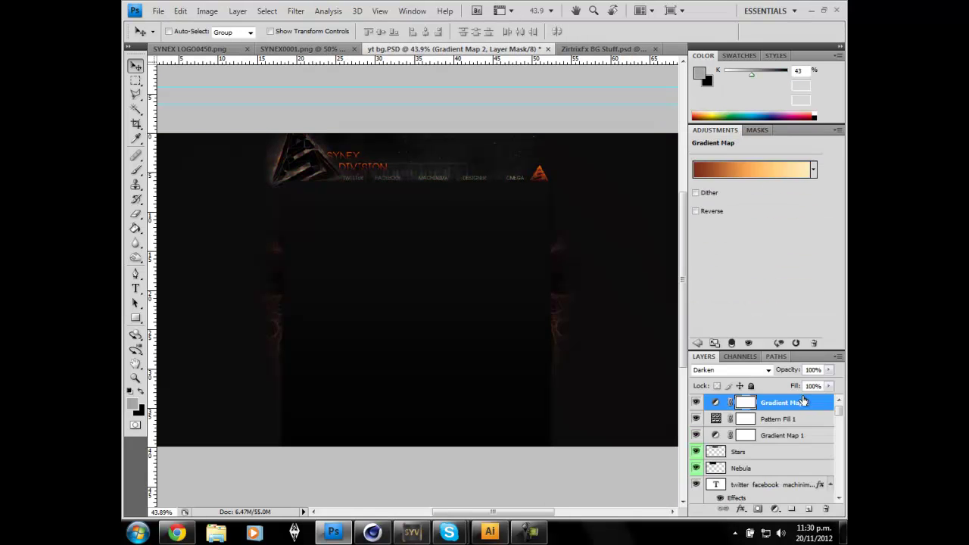